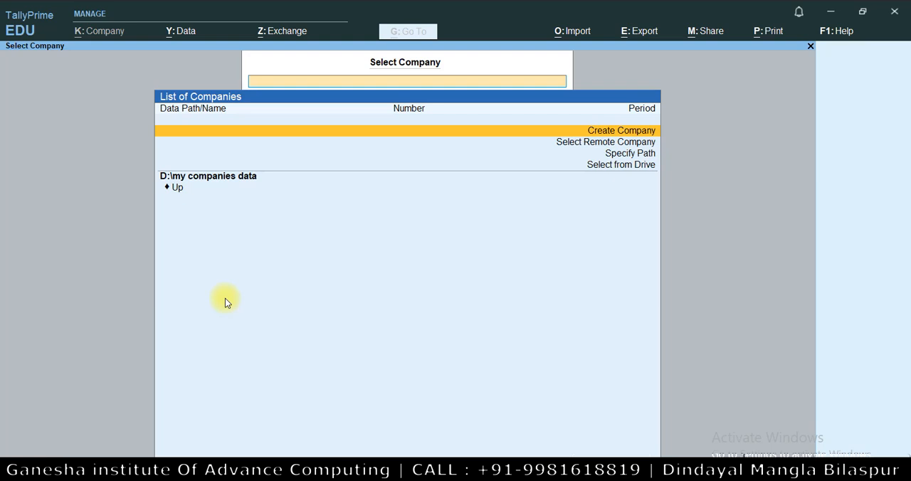
Start creating a new company in the D:\my companies data path
key("Down")
key("Down")
key("Down")
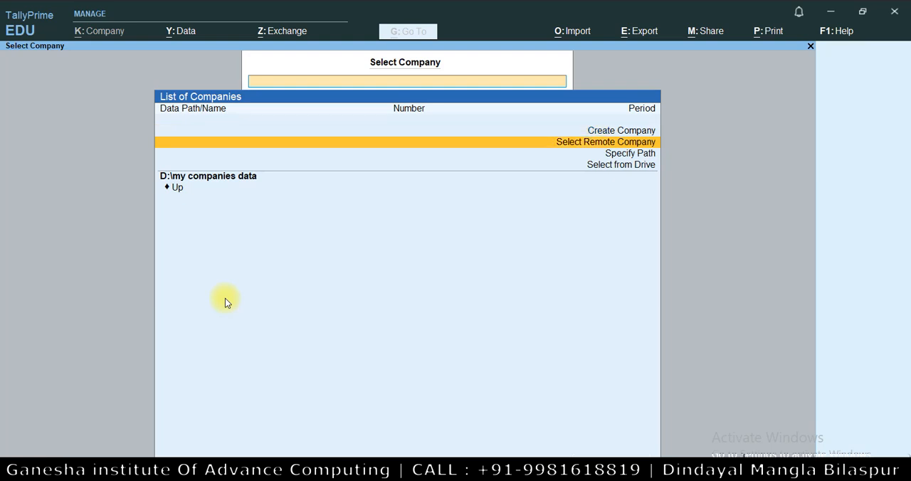
key("Up")
key("Up")
key("Up")
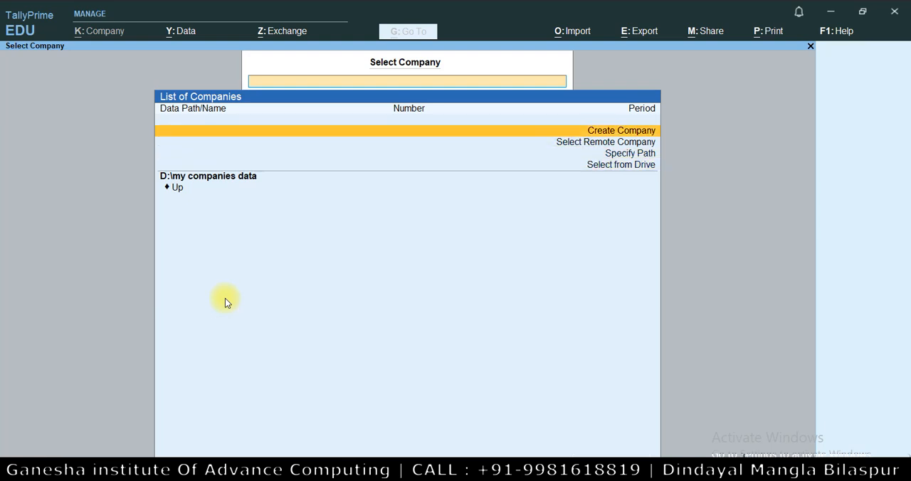
key("Down")
key("Down")
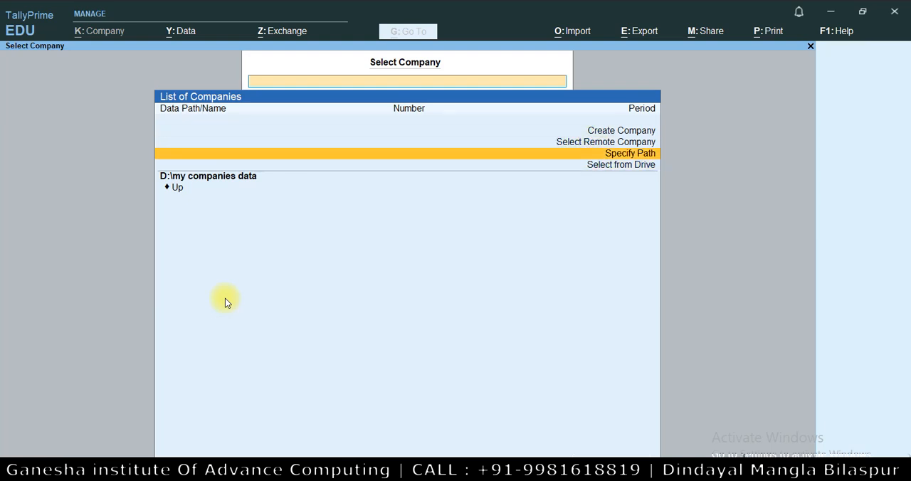
key("Down")
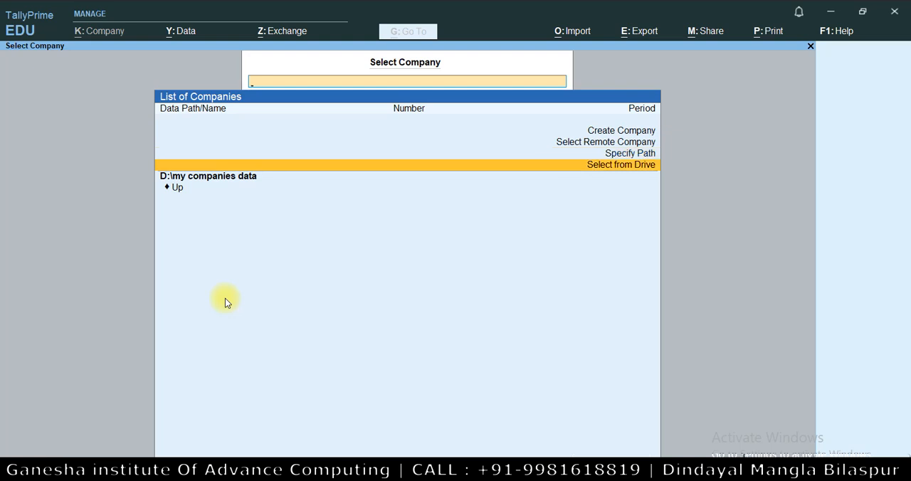
key("Up")
key("Up")
key("Up")
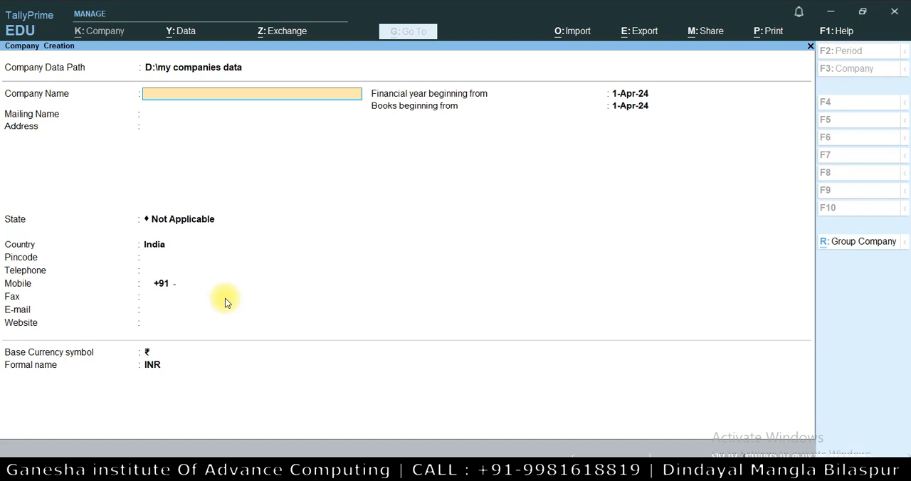
Name the company M/S ABC Company and keep the same text as its mailing name
type("M/S ABC Company")
key("Return")
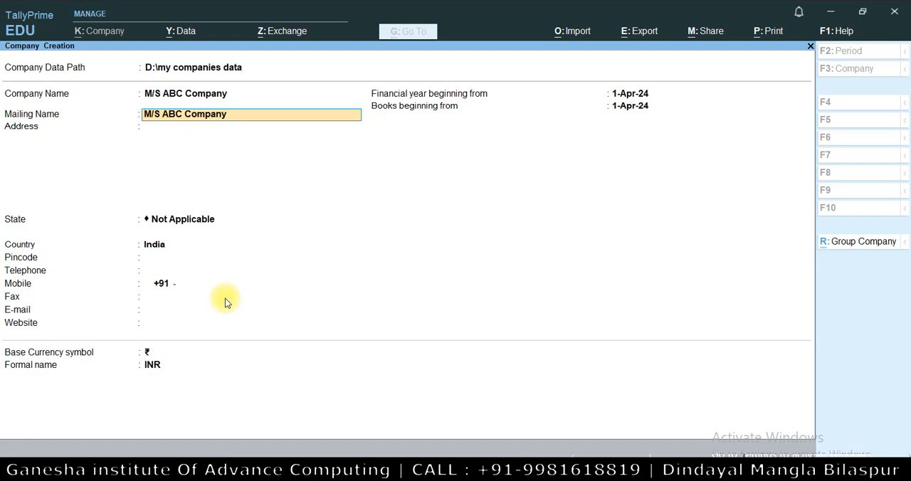
key("Return")
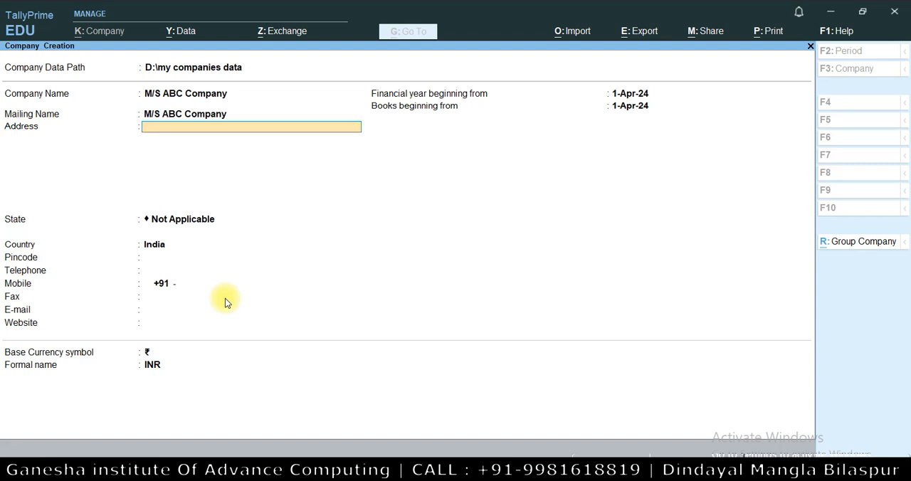
Fill in the company's address
type("Mangla")
type(" Bui")
type("asp")
type("ur")
key("Return")
key("Return")
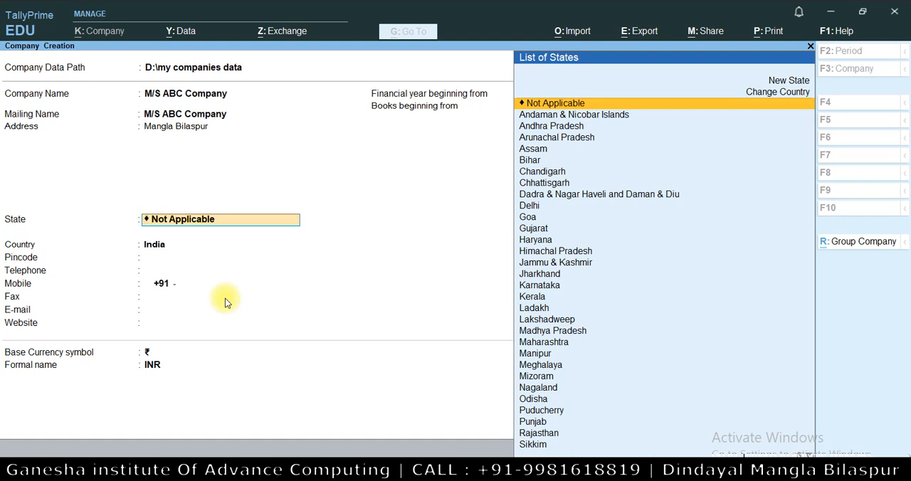
Set the company's state to Chhattisgarh and enter its postal pincode, leaving the telephone blank
key("Down")
key("Down")
key("Down")
key("Down")
key("Down")
key("Down")
key("Down")
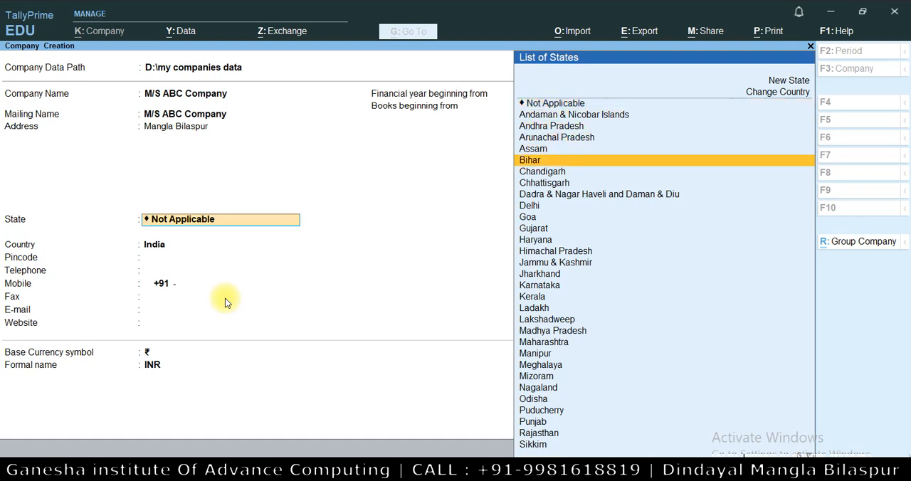
key("Return")
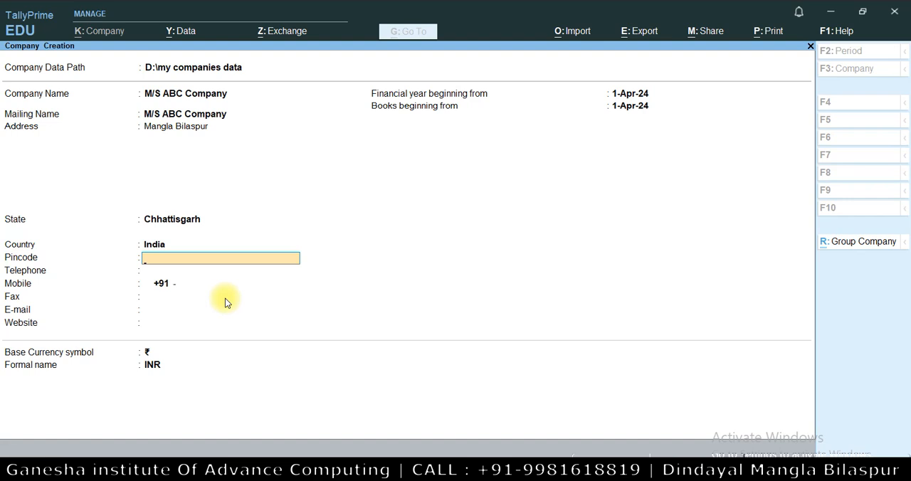
type("495001")
key("Return")
key("Return")
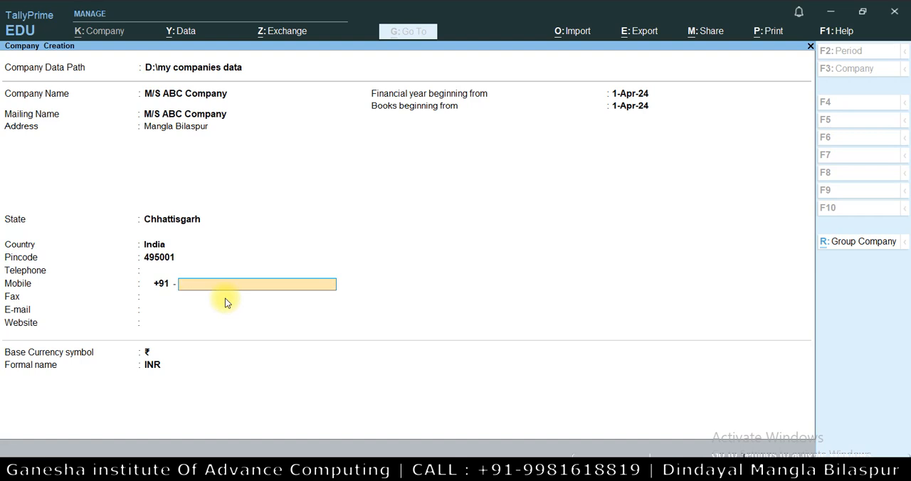
Enter the company's mobile number, leave the remaining contact fields blank, and keep 1-Apr-24 for the financial year and books start
key("Return")
key("Return")
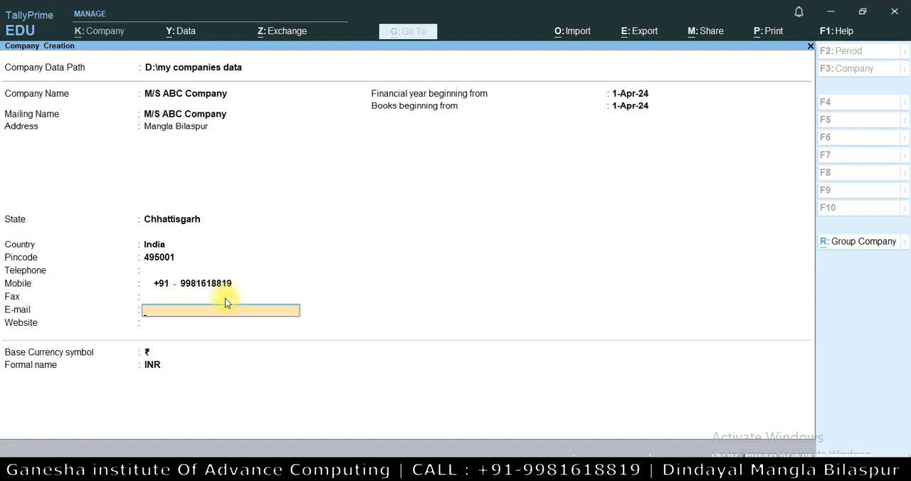
key("Return")
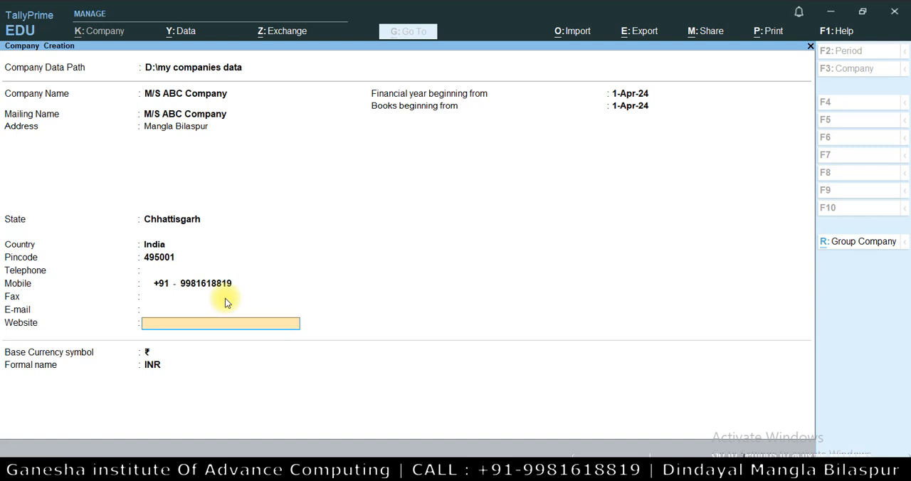
key("Return")
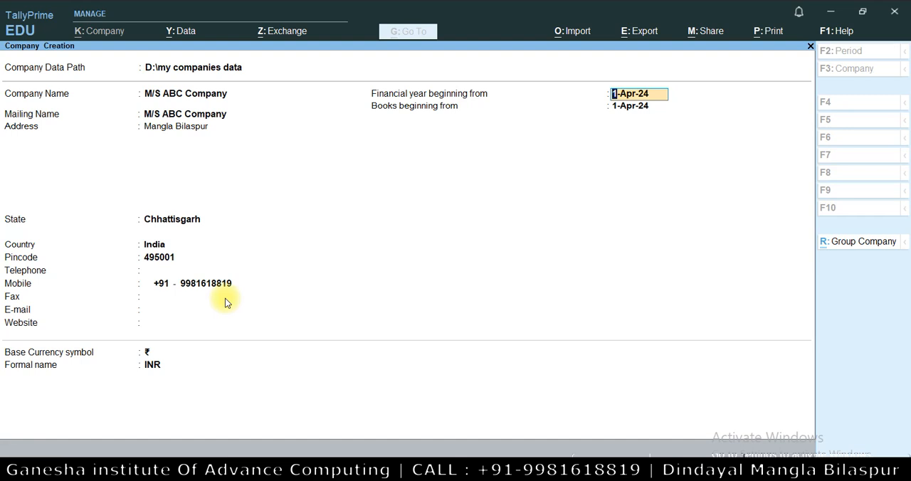
key("Return")
key("Return")
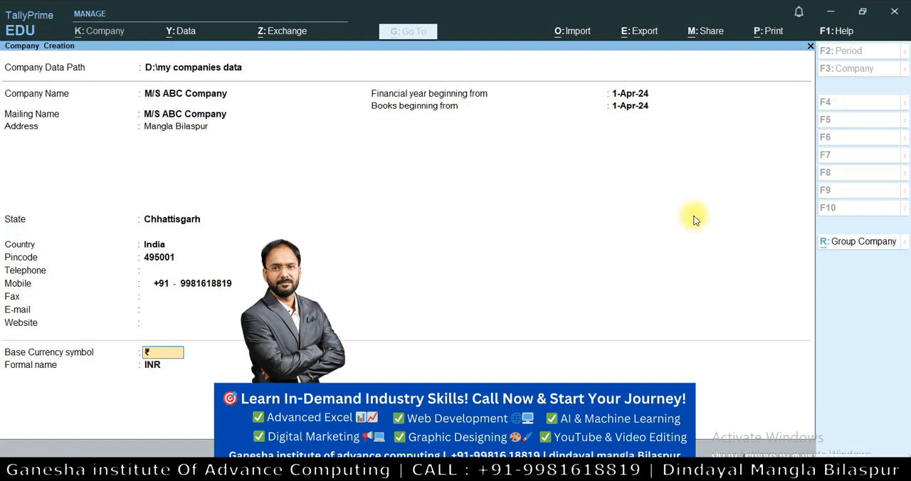
Configure company creation to offer a TallyVault password for encrypting company data
left_click(862, 11)
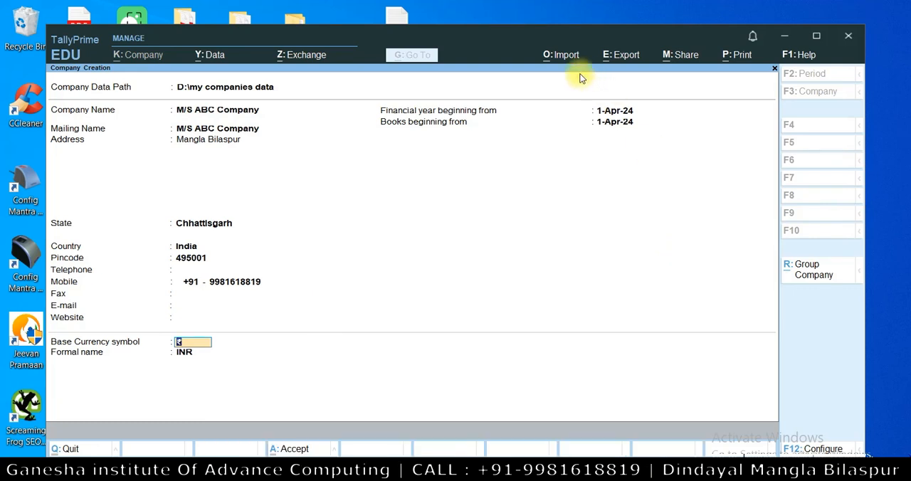
left_click_drag(519, 39, 517, 16)
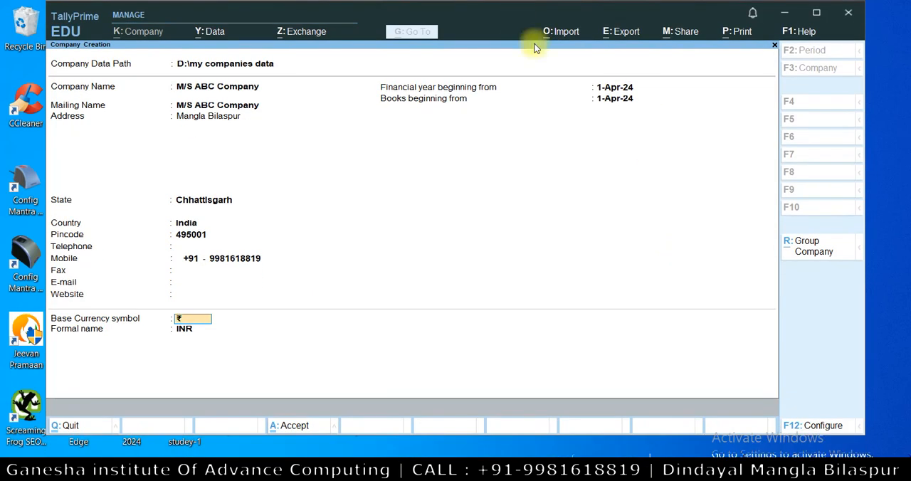
left_click(812, 427)
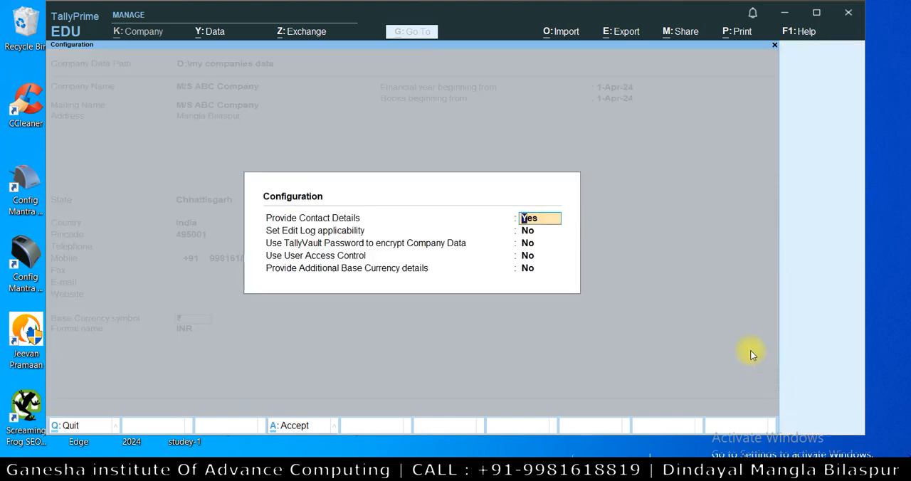
key("Return")
key("Return")
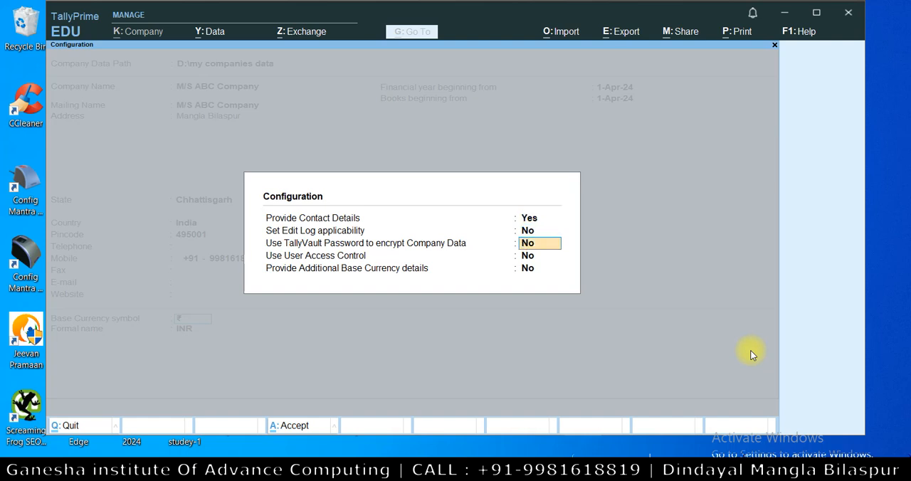
type("yes")
key("Return")
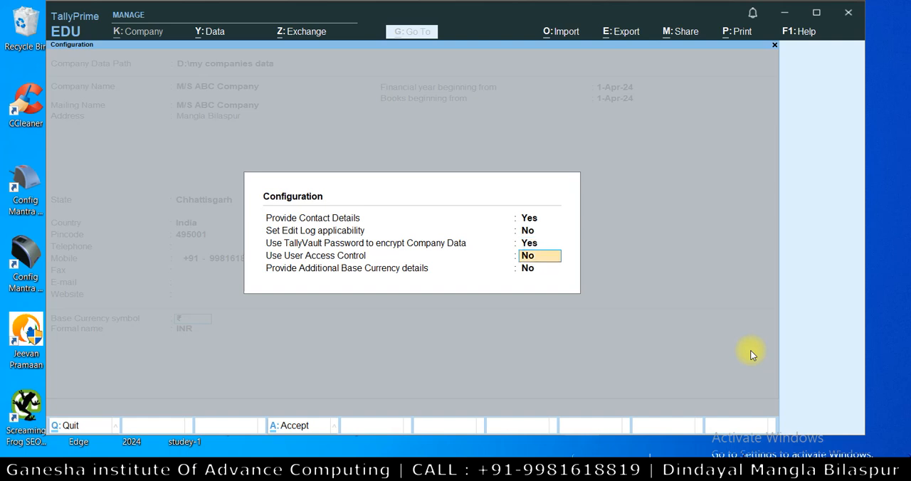
key("Return")
key("Return")
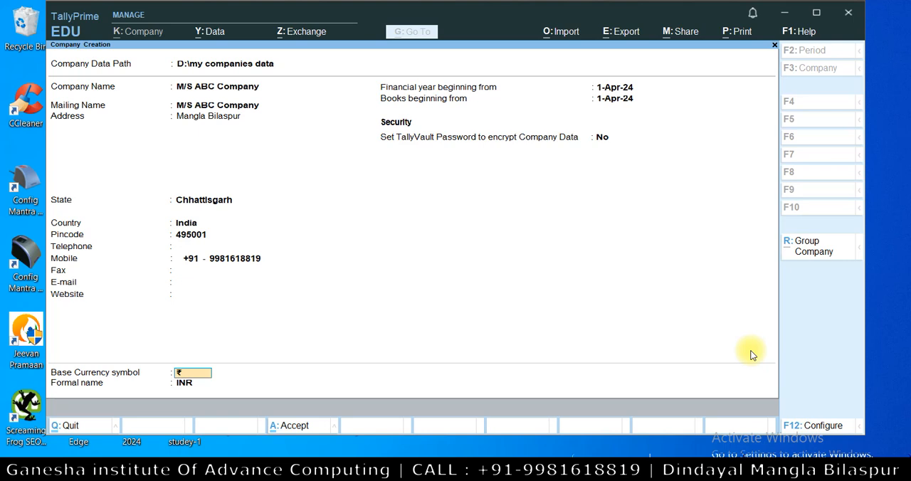
Try the option to set a TallyVault password for the company, then switch it back to No
key("BackSpace")
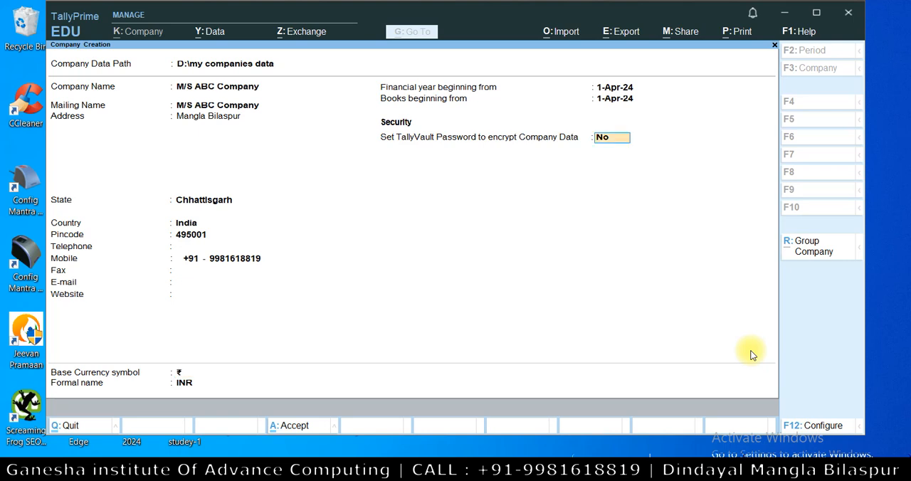
type("yes")
key("Return")
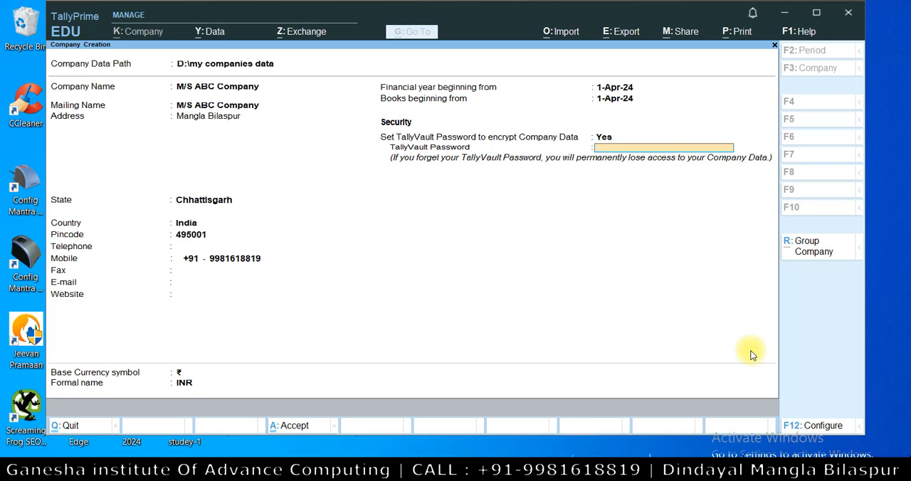
key("BackSpace")
type("no")
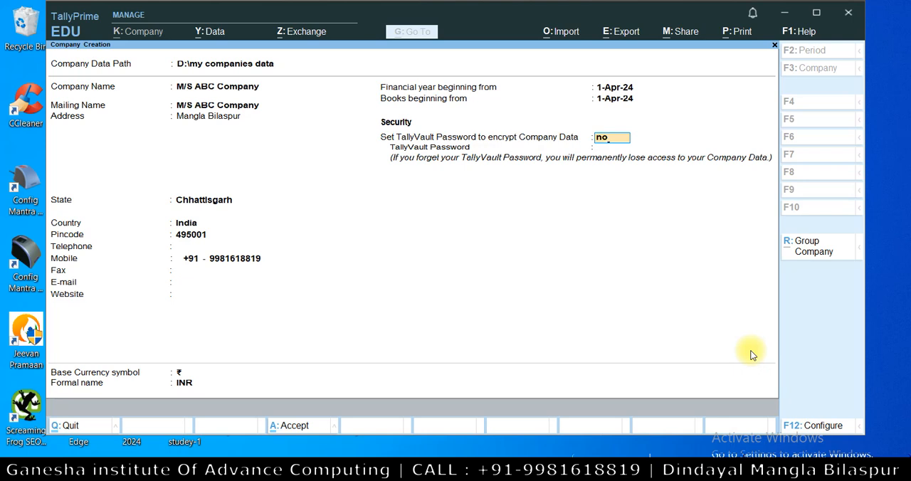
key("Return")
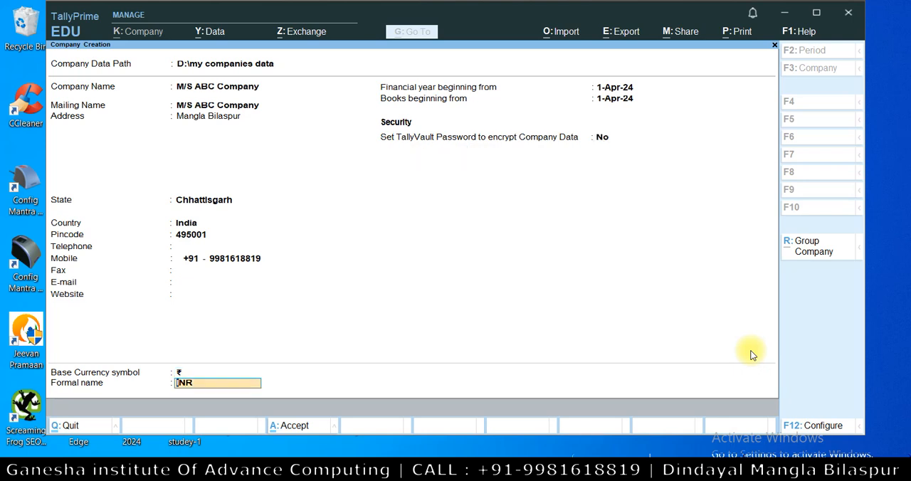
Set the use of a TallyVault password to encrypt company data back to No in the configuration
left_click(832, 429)
key("Return")
key("Return")
type("no")
key("Return")
key("Return")
key("Return")
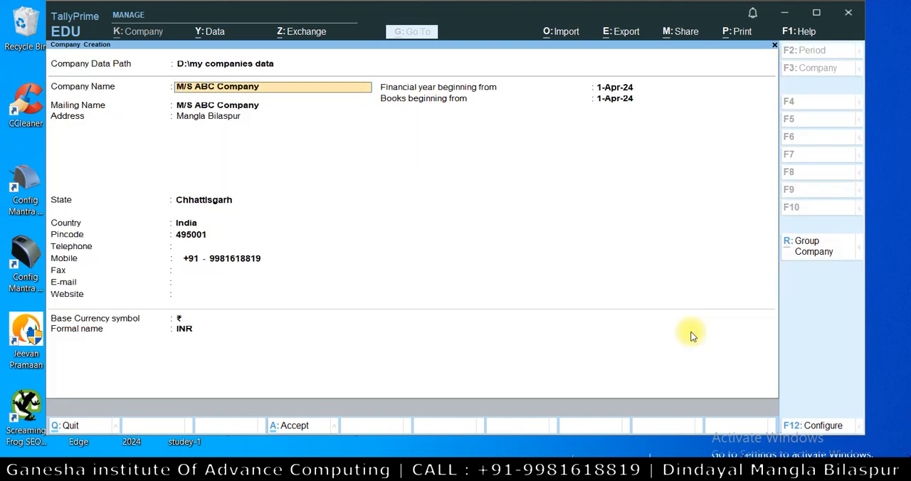
Keep all the entered company details with ₹ and INR as base currency, and accept the company creation
key("Return")
key("Return")
key("Return")
key("Return")
key("Return")
key("Return")
key("Return")
key("Return")
key("Return")
key("Return")
key("Return")
key("Return")
key("Return")
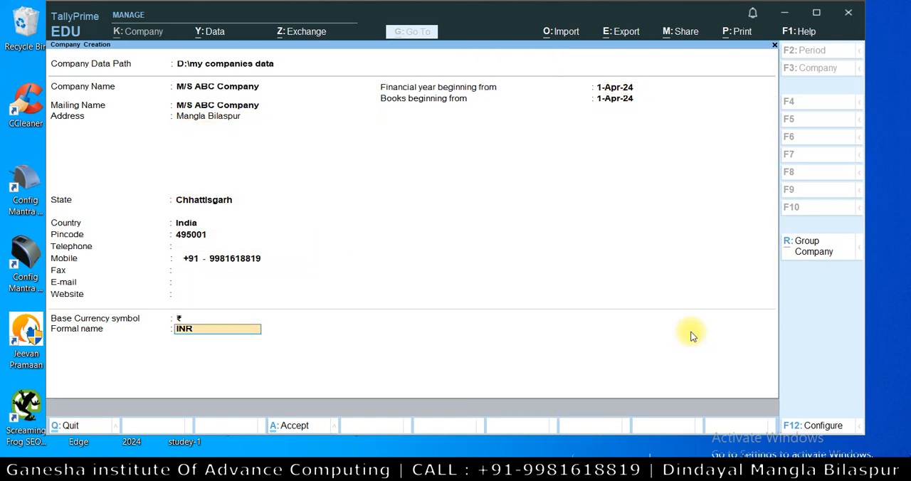
key("Return")
key("Return")
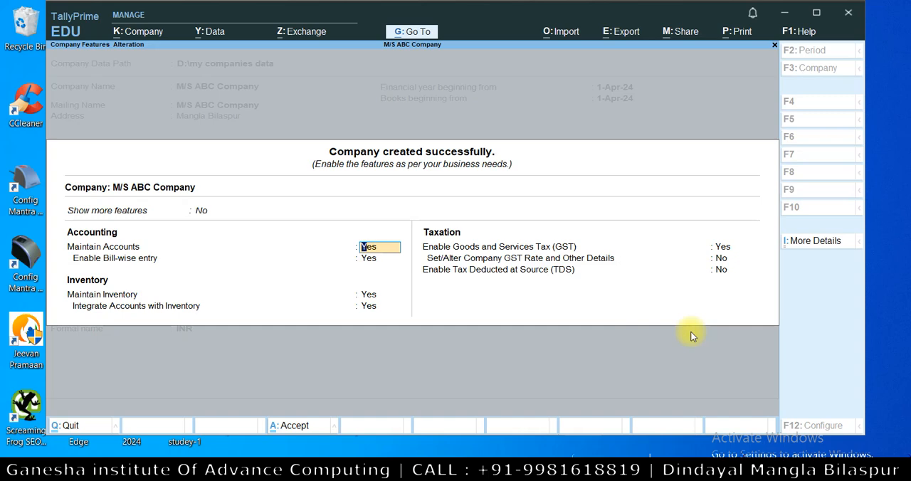
Keep accounts, bill-wise entry, inventory and the integration of accounts with inventory set to Yes for the company
key("Return")
key("Return")
key("Return")
key("Return")
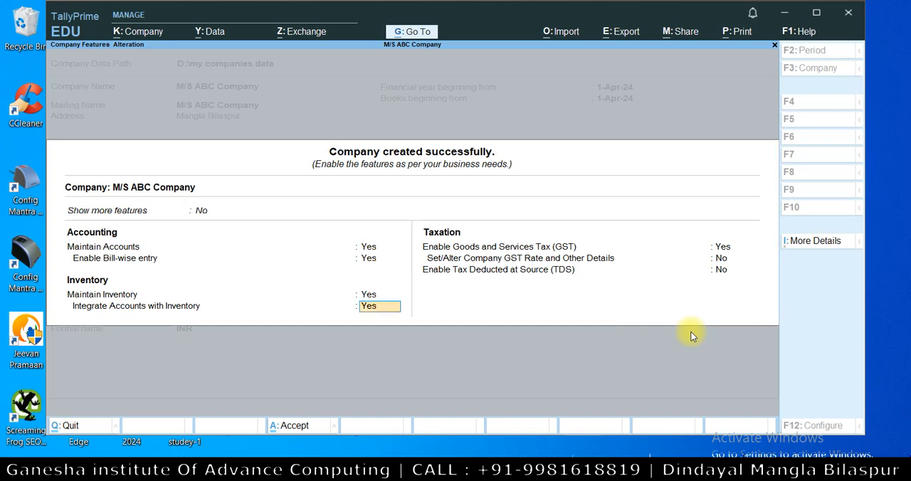
key("Return")
key("Return")
key("Return")
key("Return")
key("Return")
key("Return")
key("Return")
key("Return")
key("Return")
key("Return")
key("Return")
key("Return")
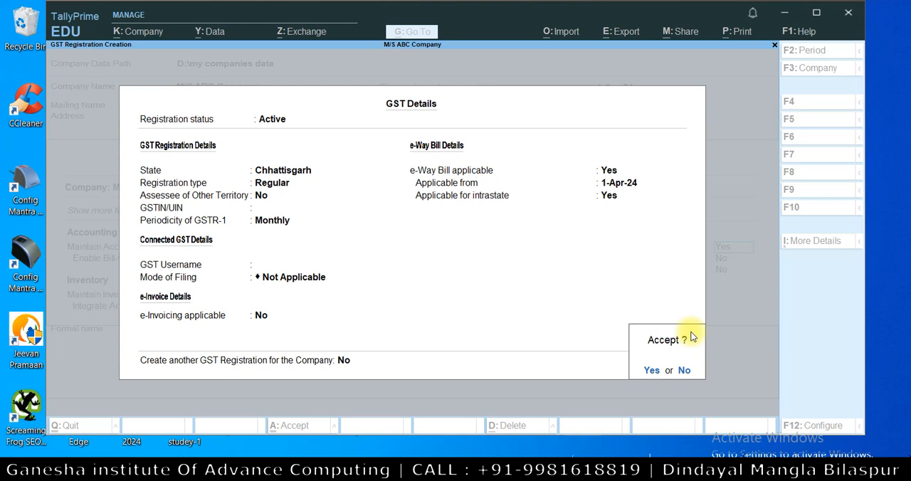
Keep GST enabled and accept the GST details with Regular registration, monthly GSTR-1 and e-Way Bill applicable from 1-Apr-24
left_click(692, 337)
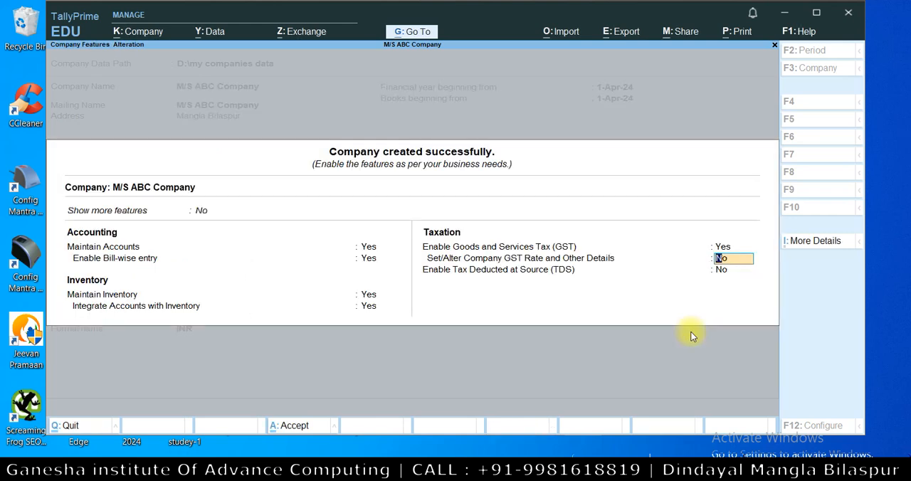
Leave the company GST rate details and TDS set to No, and accept the company features
key("Return")
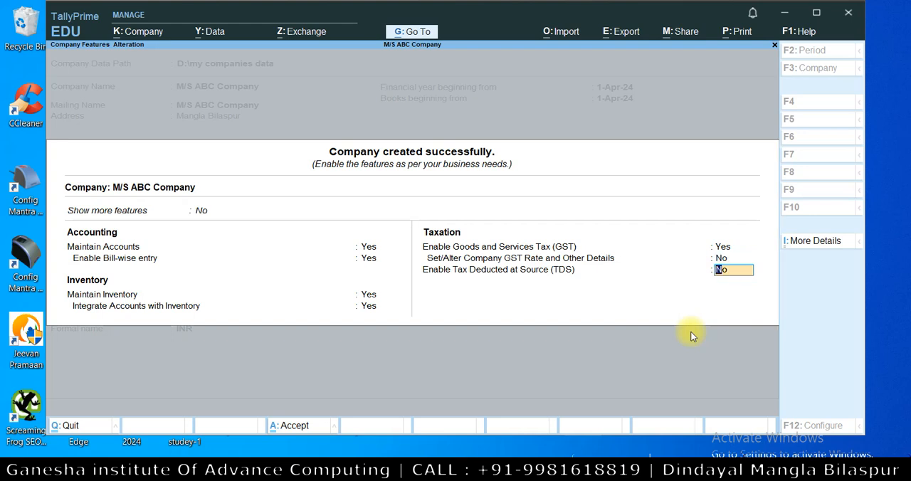
key("Return")
left_click(693, 337)
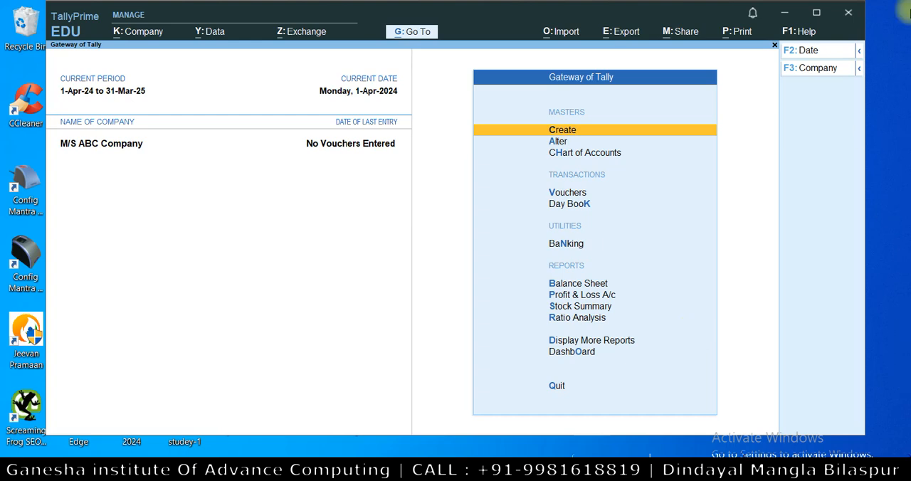
Maximize the program window and open the list of companies available for selection
left_click(818, 14)
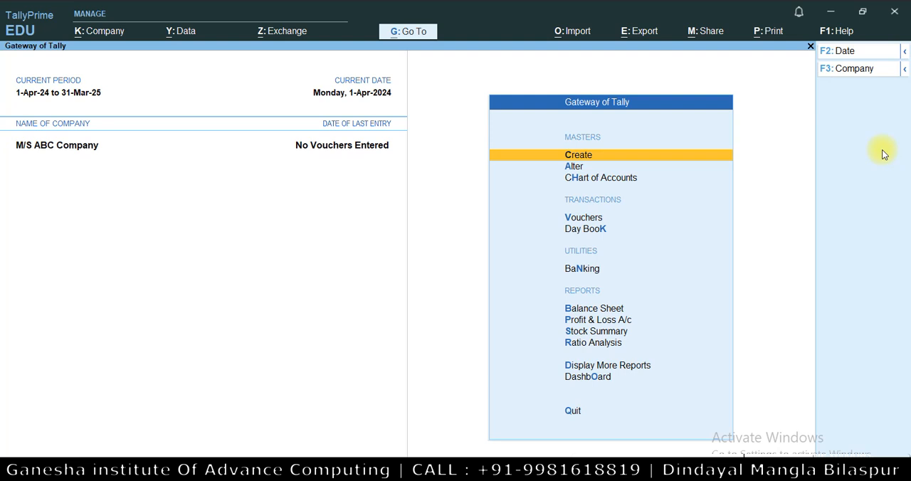
key("alt")
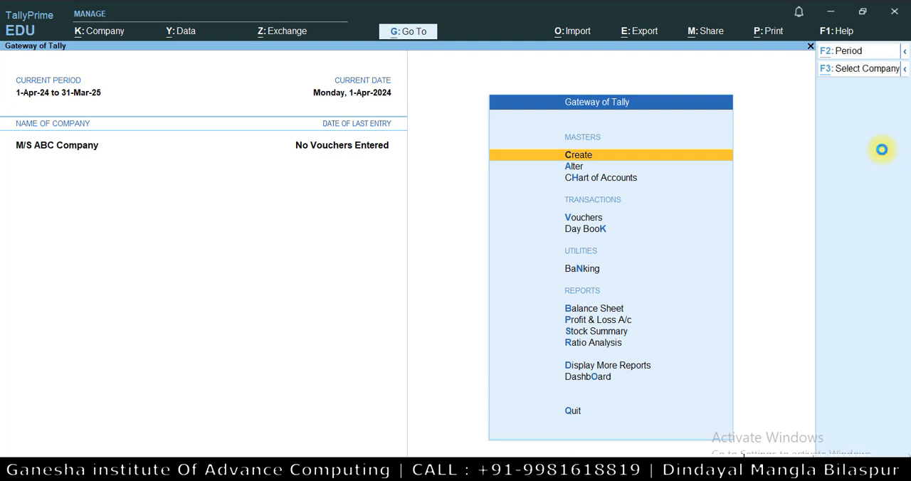
key("F3")
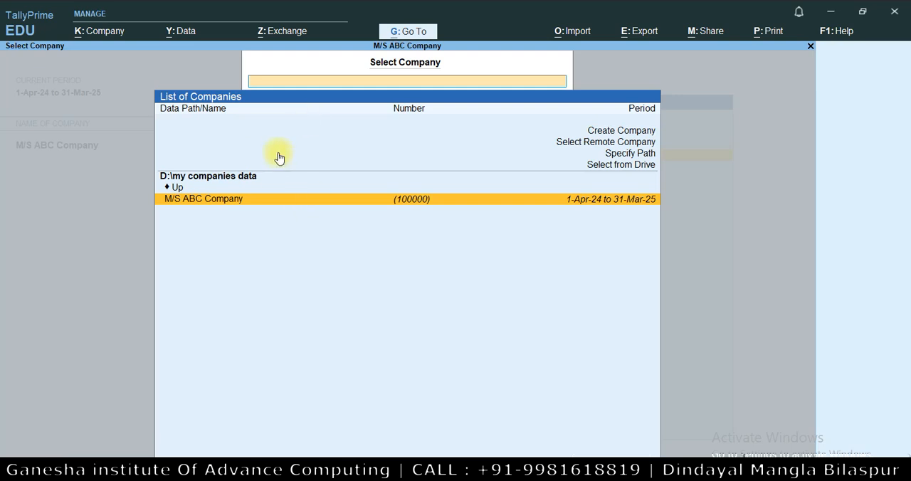
Check the company's 100000 folder under D:\my companies data in File Explorer, and select M/S ABC Company back in TallyPrime
left_click(212, 470)
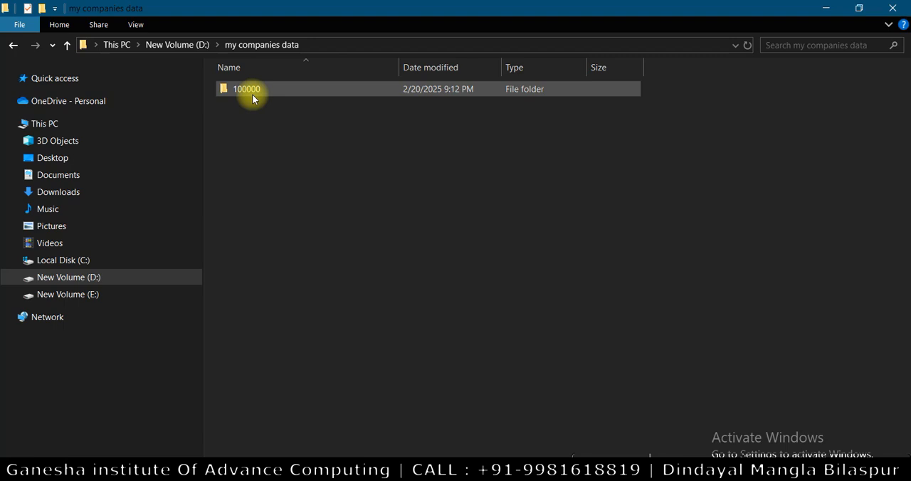
mouse_move(253, 94)
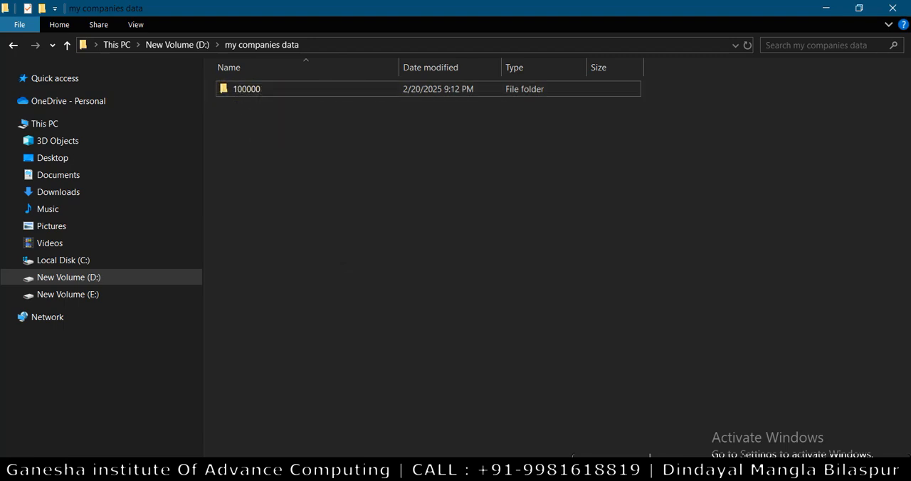
key("alt+Tab")
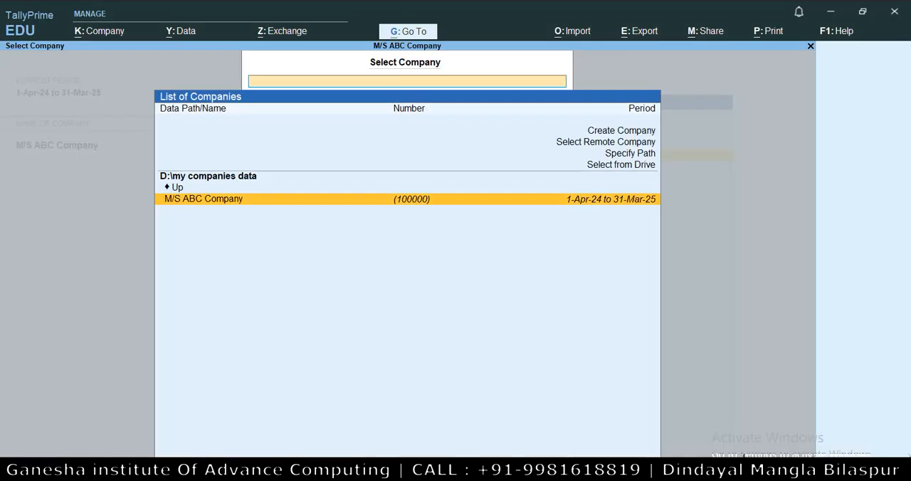
left_click(406, 203)
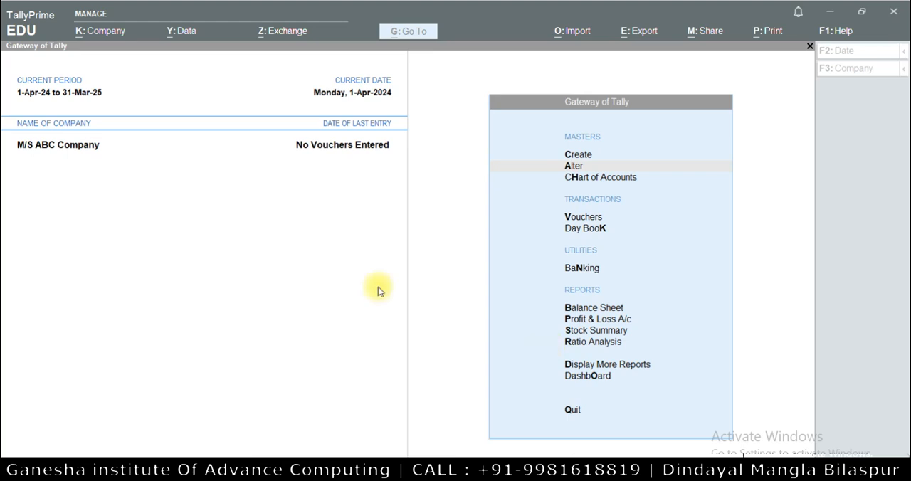
Open M/S ABC Company for alteration and replace its address with the new locality and city
left_click(92, 35)
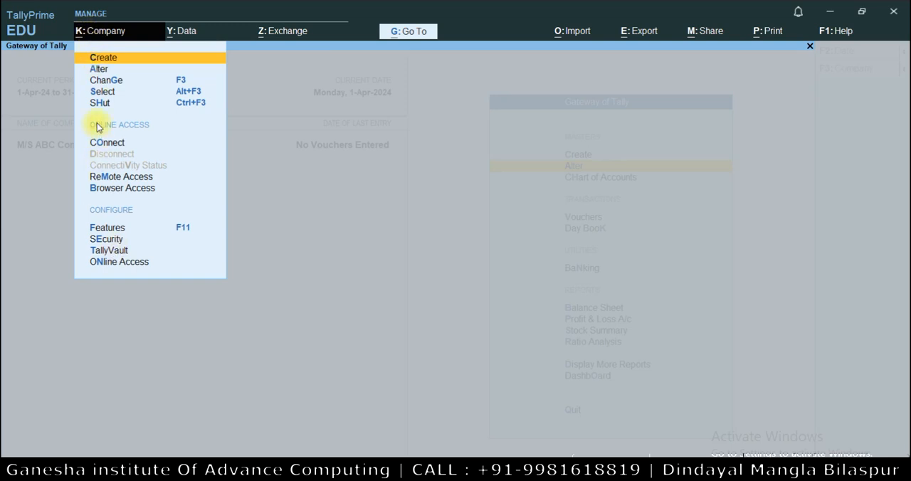
left_click(100, 69)
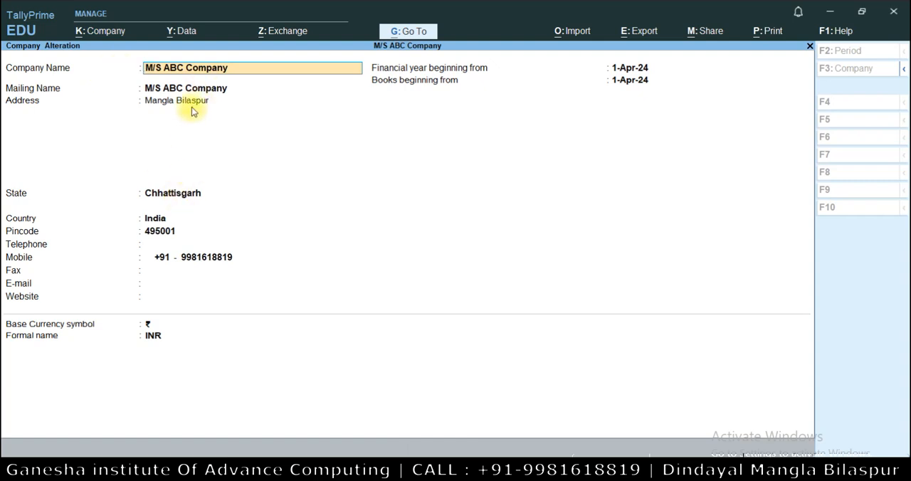
key("Return")
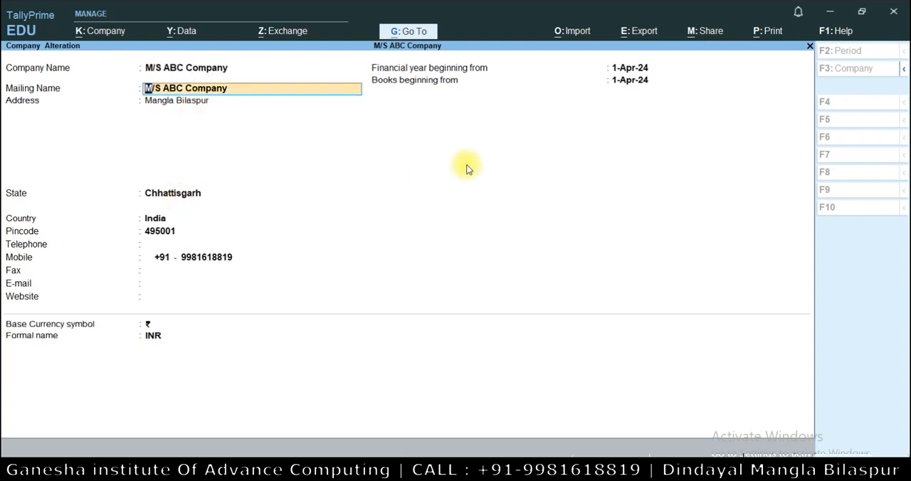
key("Return")
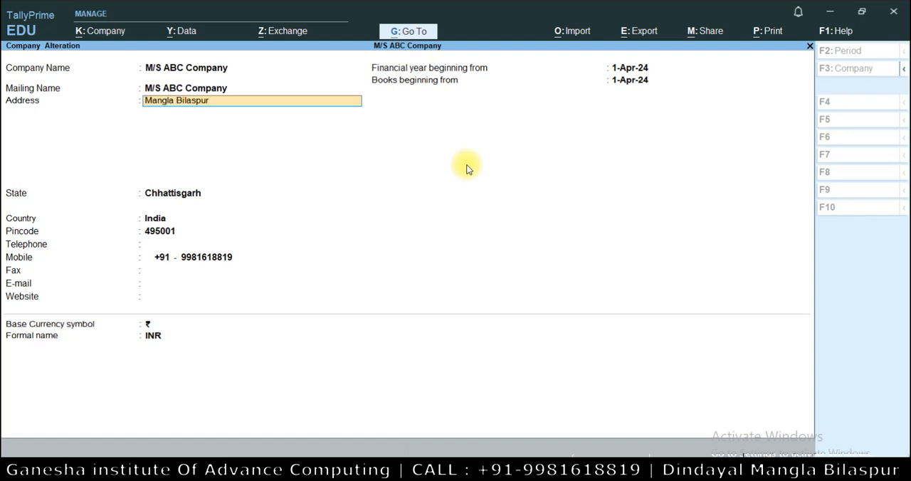
key("BackSpace")
key("BackSpace")
key("BackSpace")
key("BackSpace")
key("BackSpace")
key("BackSpace")
key("BackSpace")
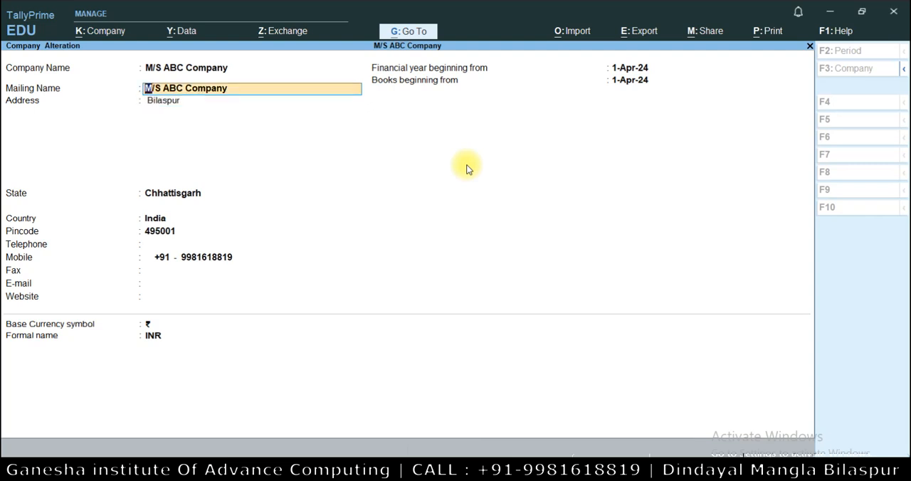
key("Return")
type("Tikrapa")
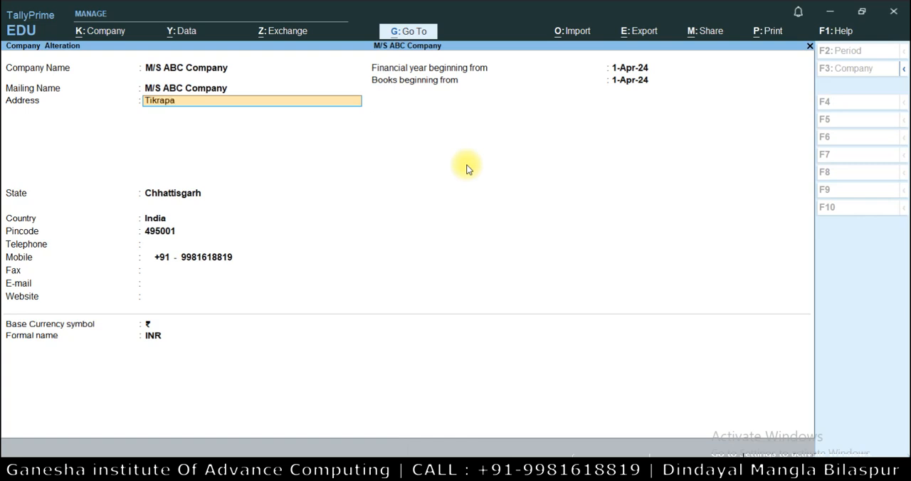
type("ra Bilasp")
key("Return")
key("Return")
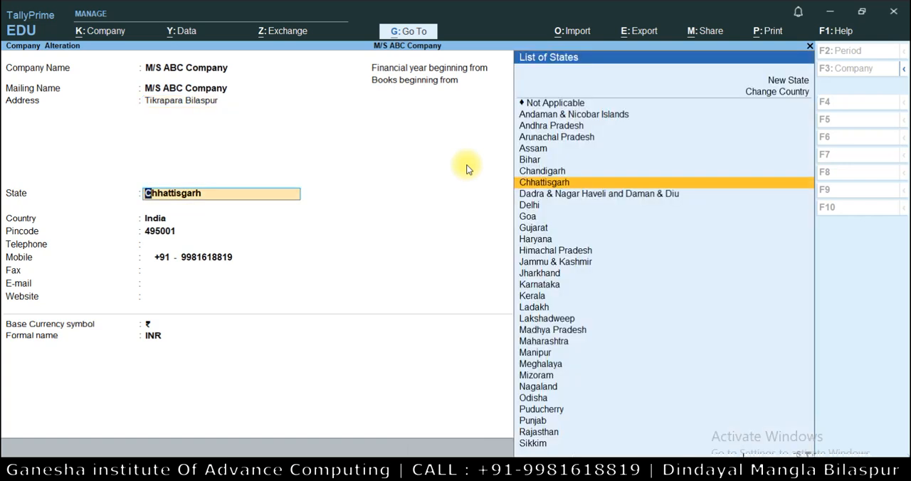
Keep Chhattisgarh as the state and the other contact details as entered, and save the company alteration
key("Return")
key("Return")
key("Return")
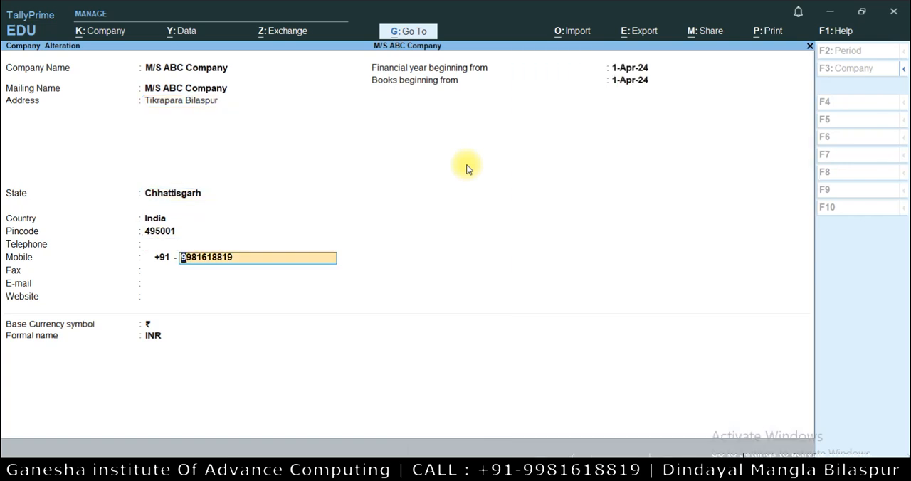
key("ctrl")
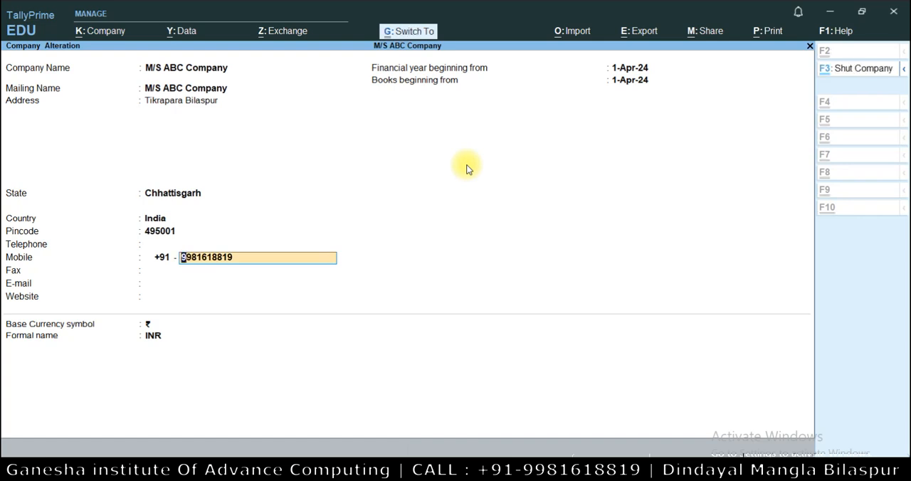
key("ctrl+a")
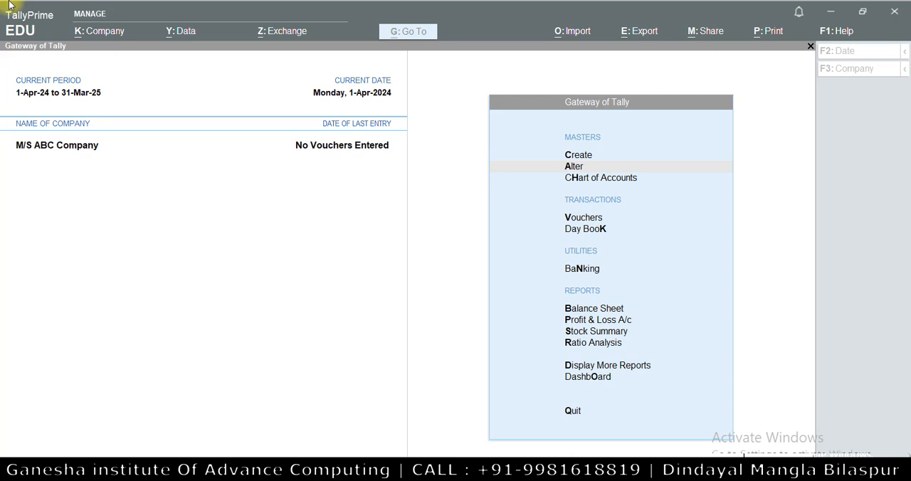
Delete M/S ABC Company from its alteration form, and check the my companies data folder in File Explorer
left_click(97, 33)
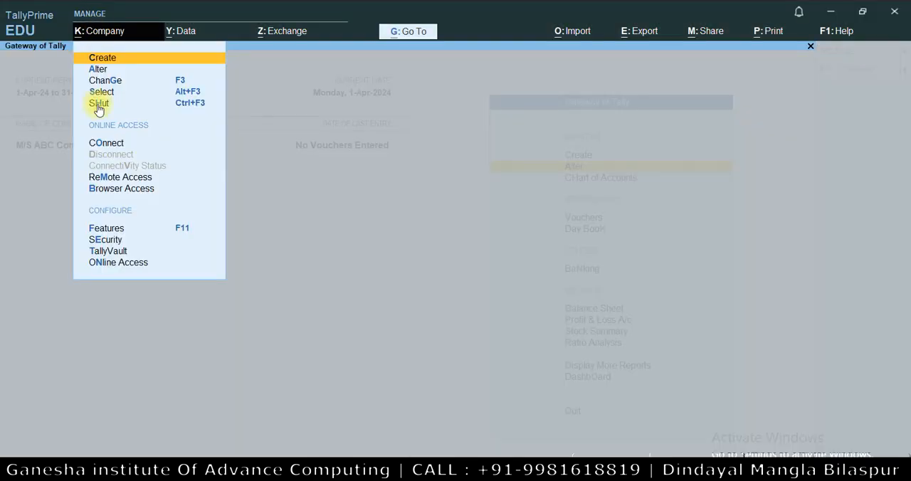
left_click(97, 68)
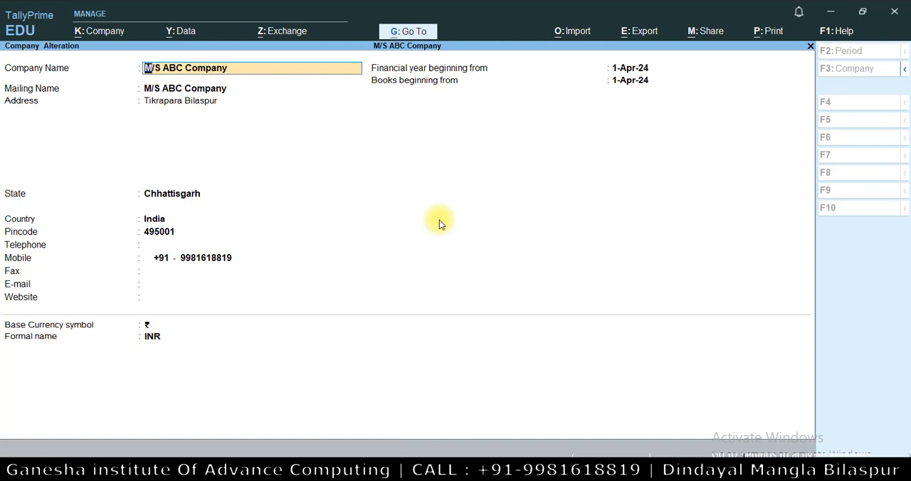
key("alt")
key("alt+d")
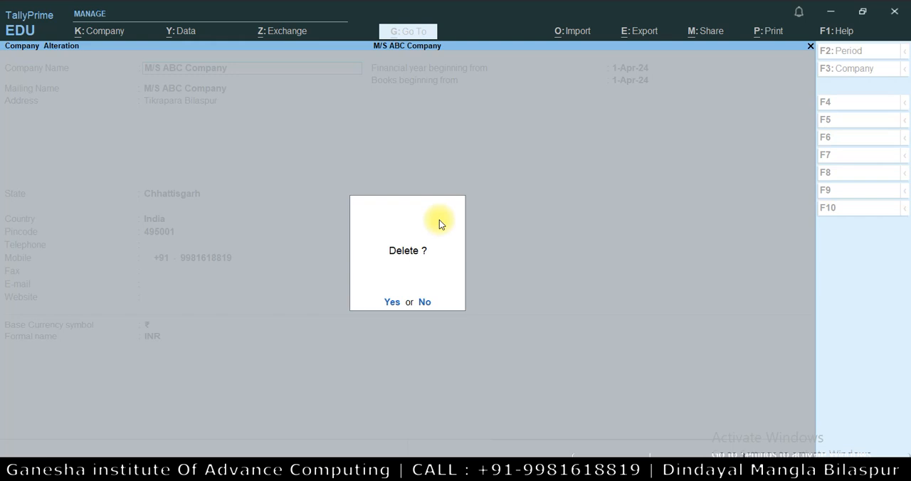
key("y")
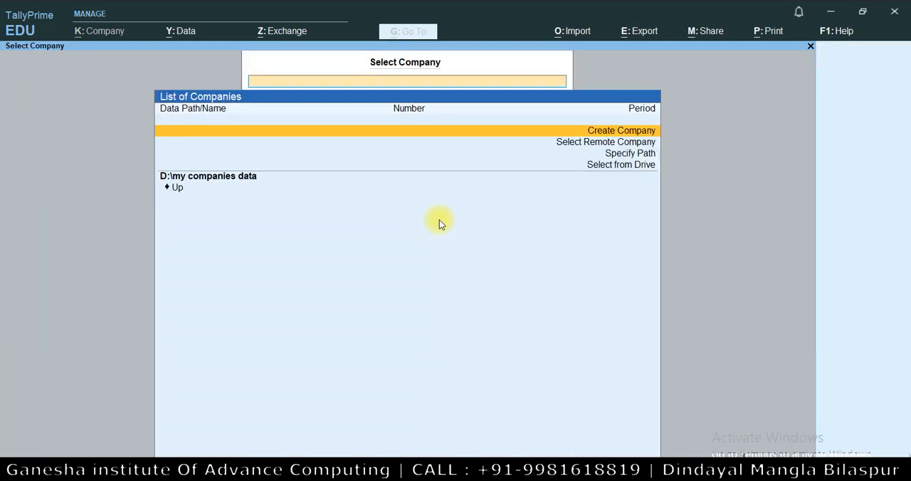
left_click(329, 453)
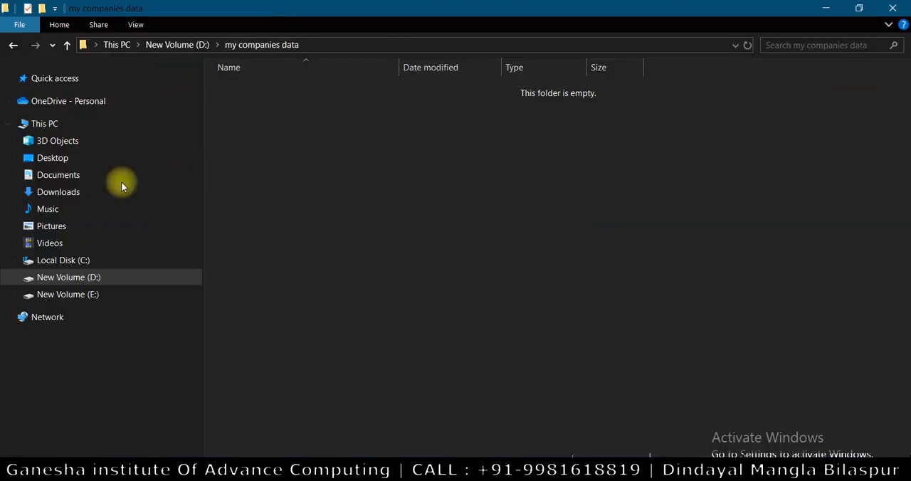
left_click(826, 10)
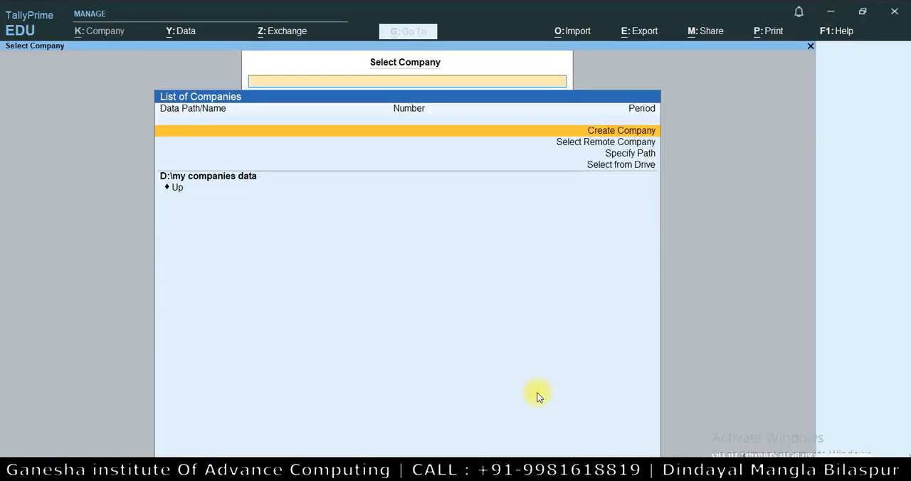